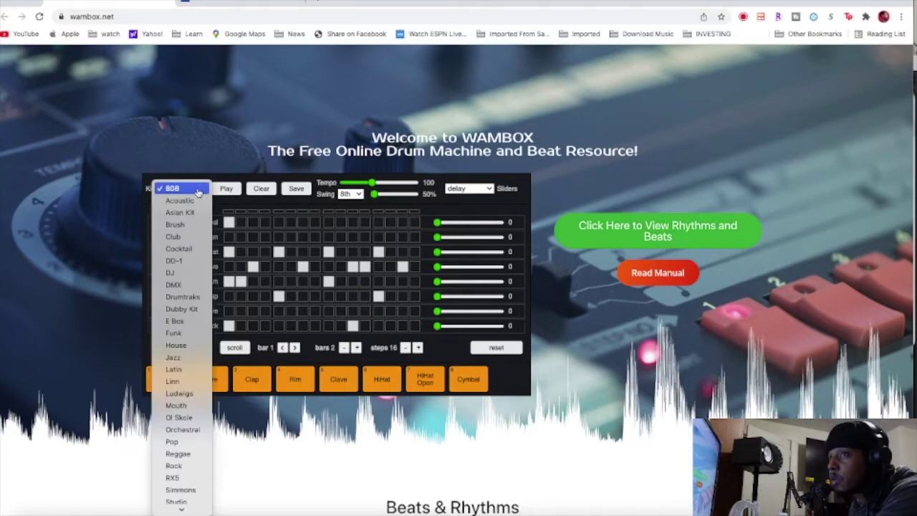
Try the Linn kit on the drum pattern, and return the drum machine to the 808 kit.
left_click(172, 381)
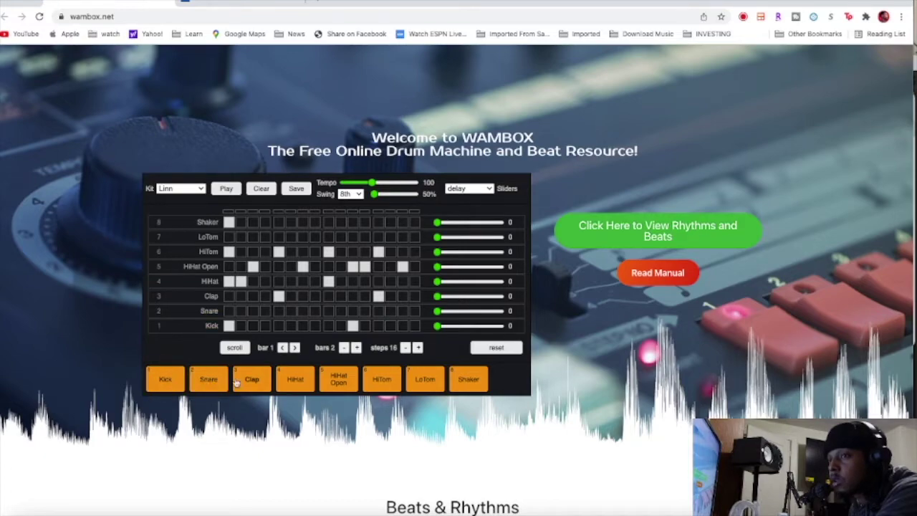
left_click(203, 188)
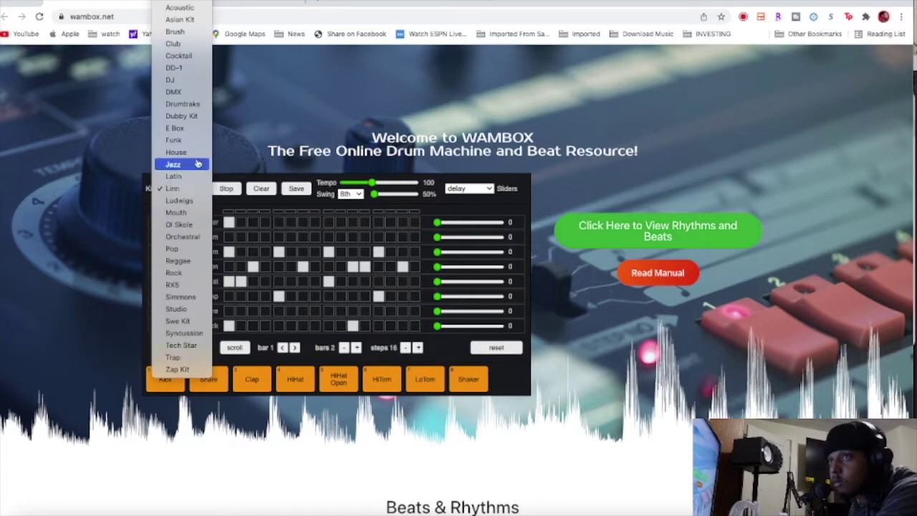
left_click(182, 1)
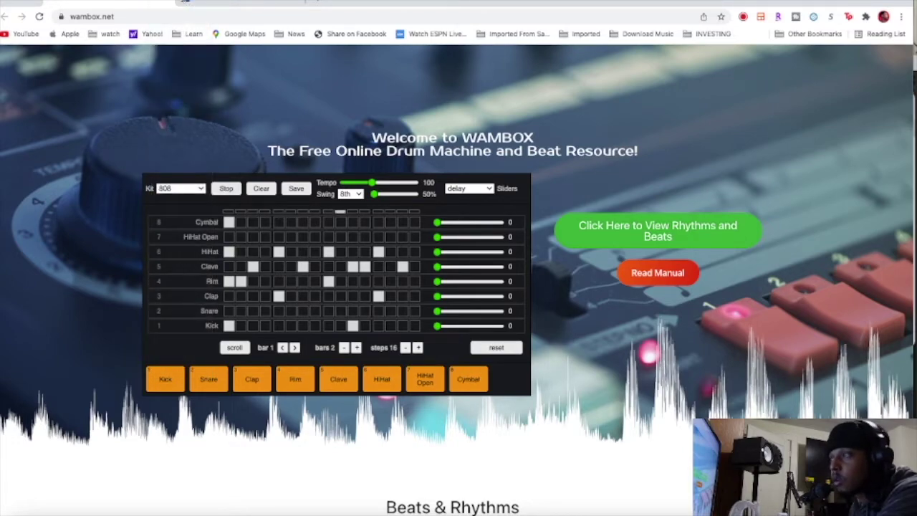
Save the 808 drum pattern as a WAV file.
scroll(276, 321, "down", 2)
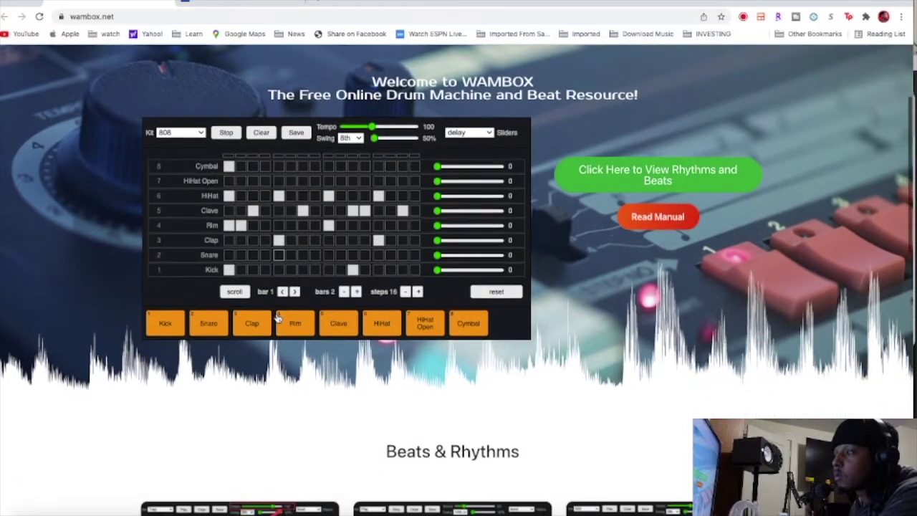
scroll(277, 319, "up", 1)
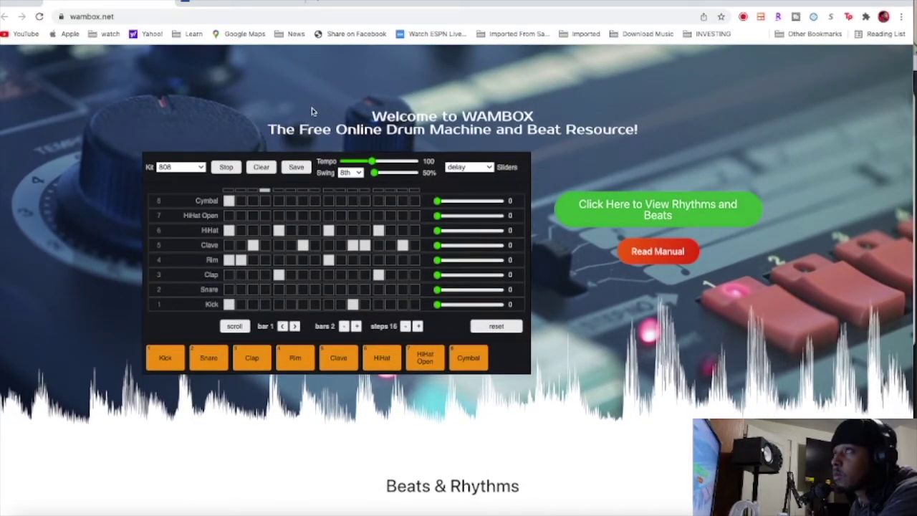
left_click(294, 168)
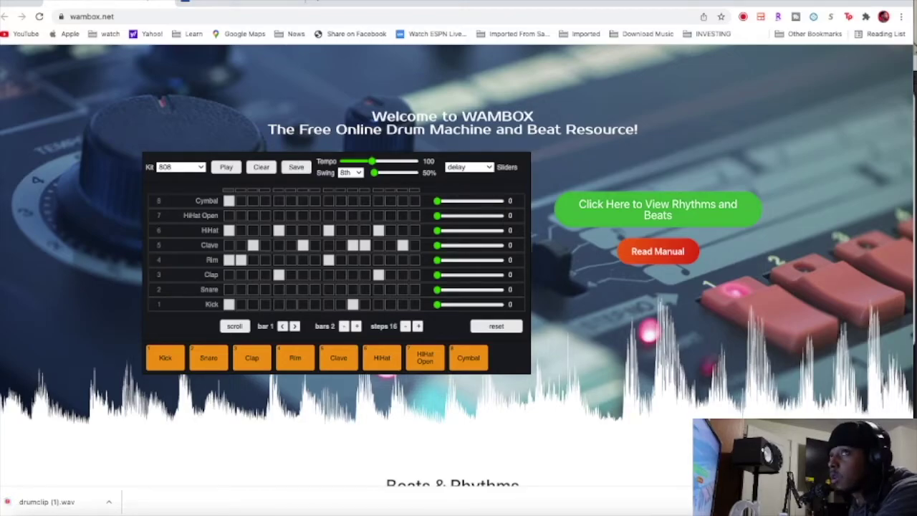
Switch to Ableton Live, place drumclip (1).wav at bar 1 of the 9 Audio track and set the tempo to 100.
key("ctrl+Up")
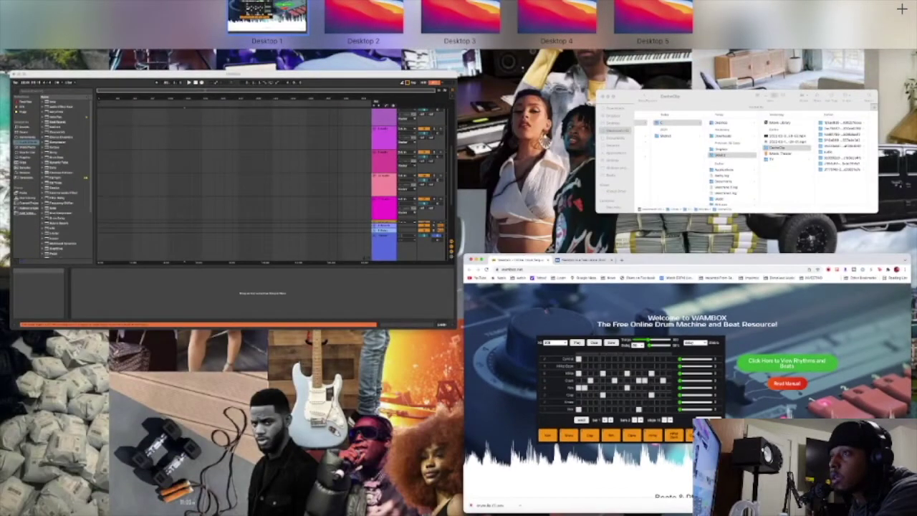
left_click(133, 158)
scroll(329, 247, "down", 5)
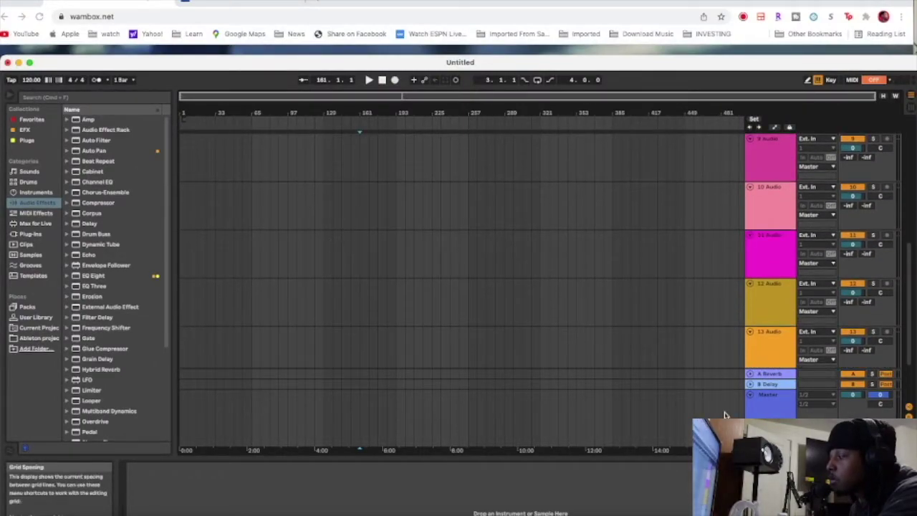
mouse_move(172, 154)
left_mouse_down()
mouse_move(188, 157)
mouse_move(181, 169)
left_mouse_up()
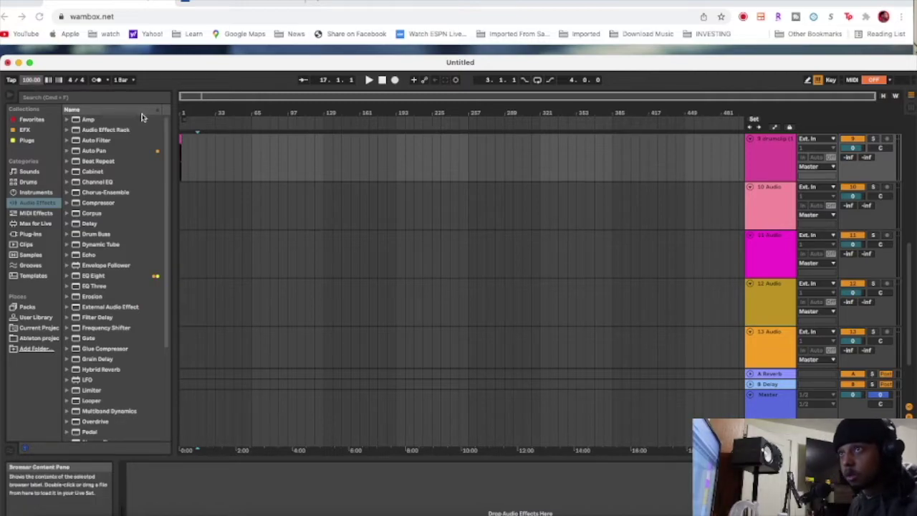
Play back the drumclip (1) audio in the arrangement from bar 1, and stop it.
scroll(203, 154, "up", 5)
scroll(203, 154, "up", 2)
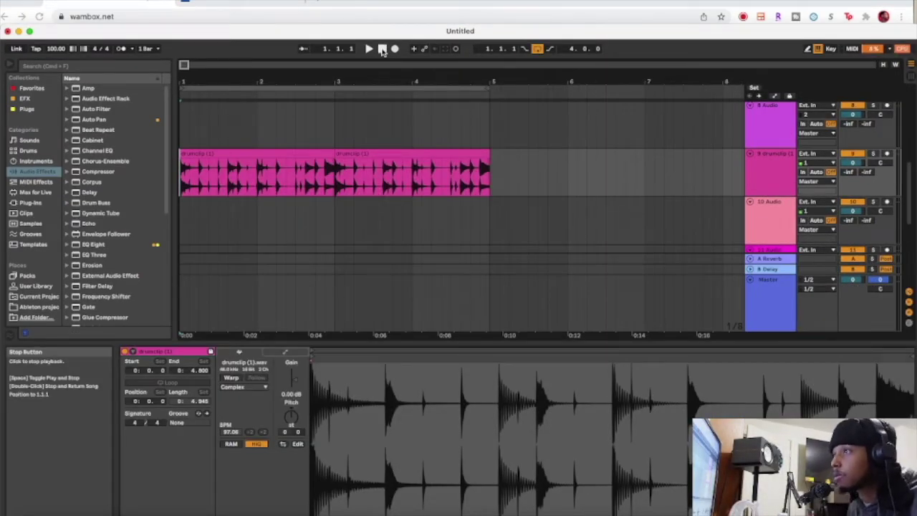
key("space")
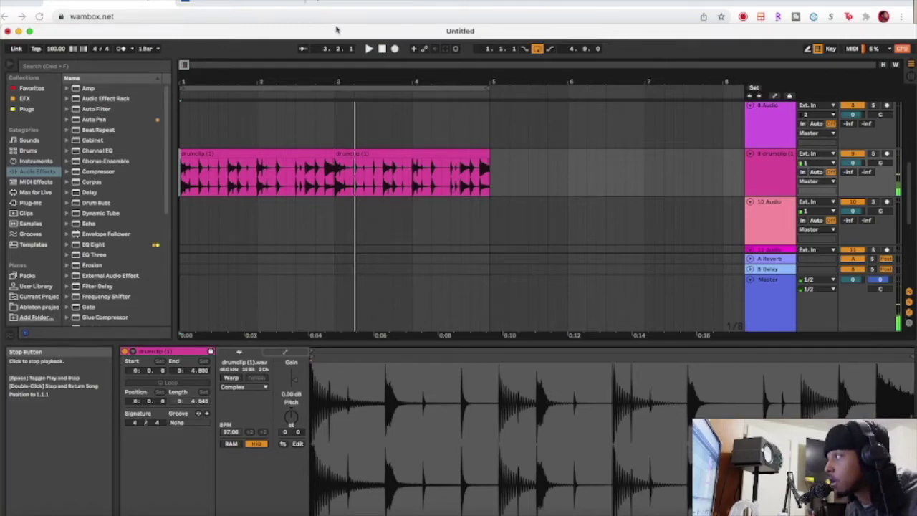
Return to the WAMBOX page in the browser and make the drum row sliders control level.
key("super+Tab")
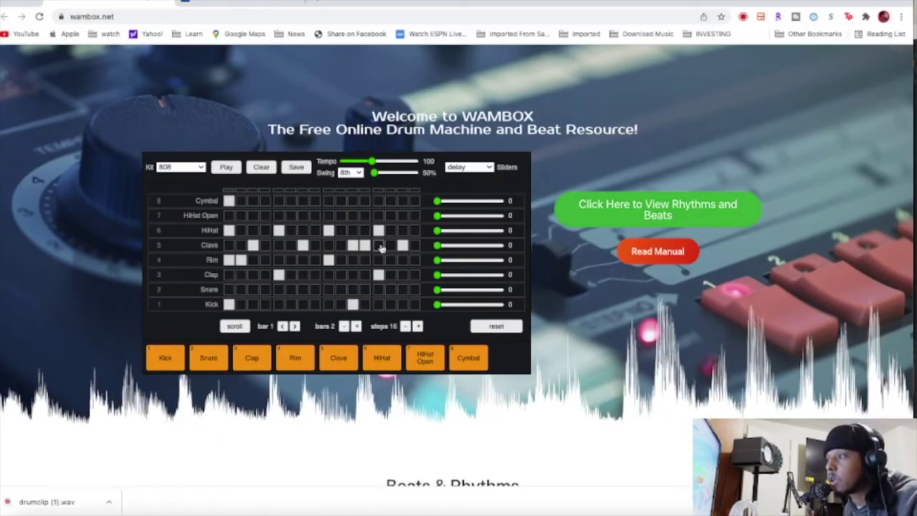
left_click(464, 166)
scroll(462, 136, "up", 2)
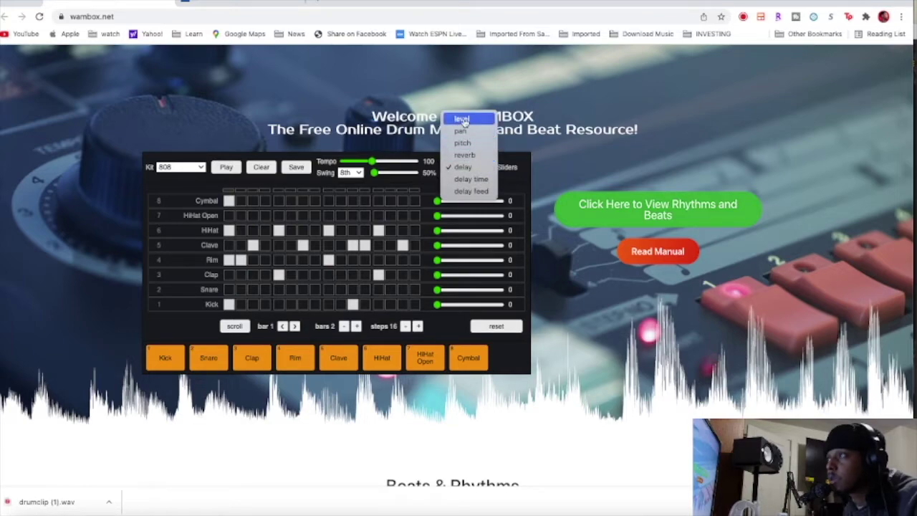
left_click(458, 120)
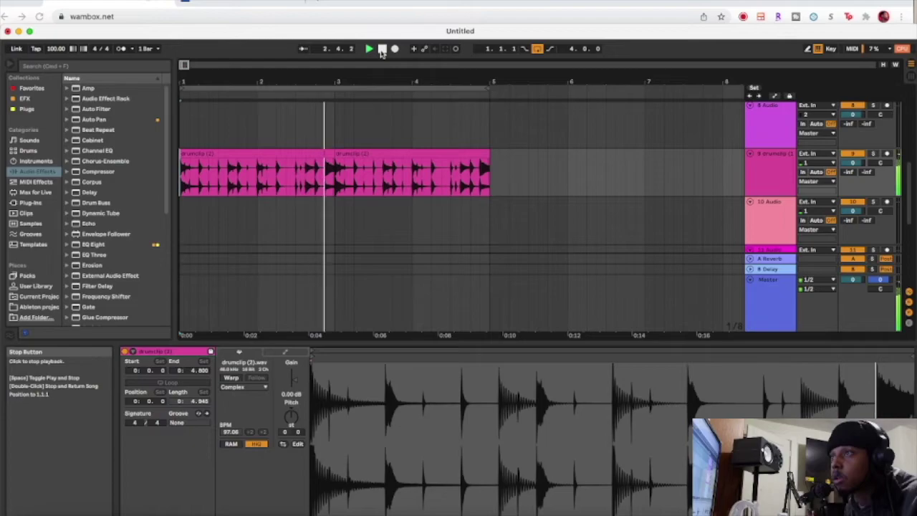
Stop the drumclip (2) playback, switch back to WAMBOX and save the rebalanced drum pattern as a new WAV file.
left_click(382, 50)
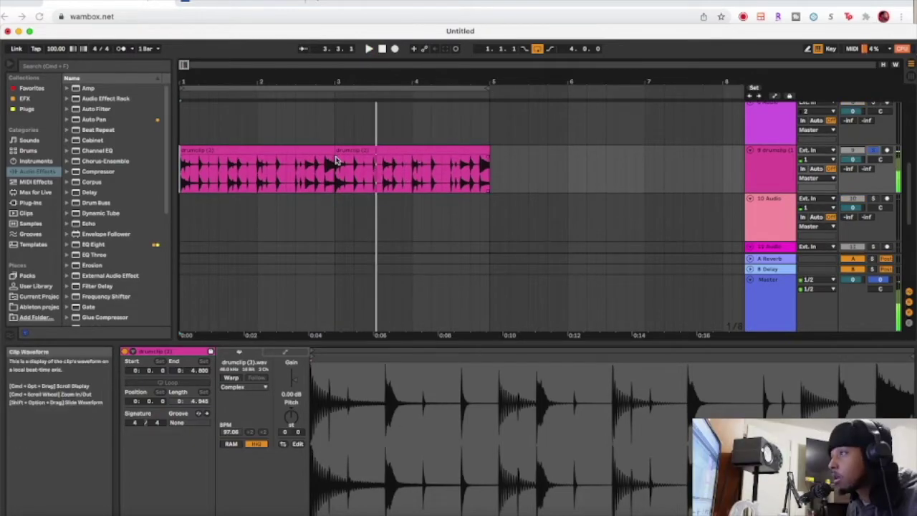
left_click(85, 5)
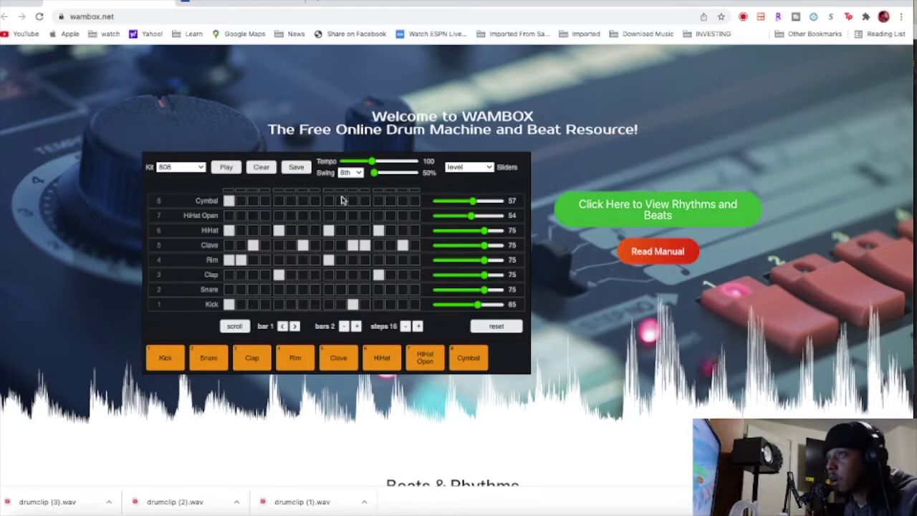
left_click(296, 167)
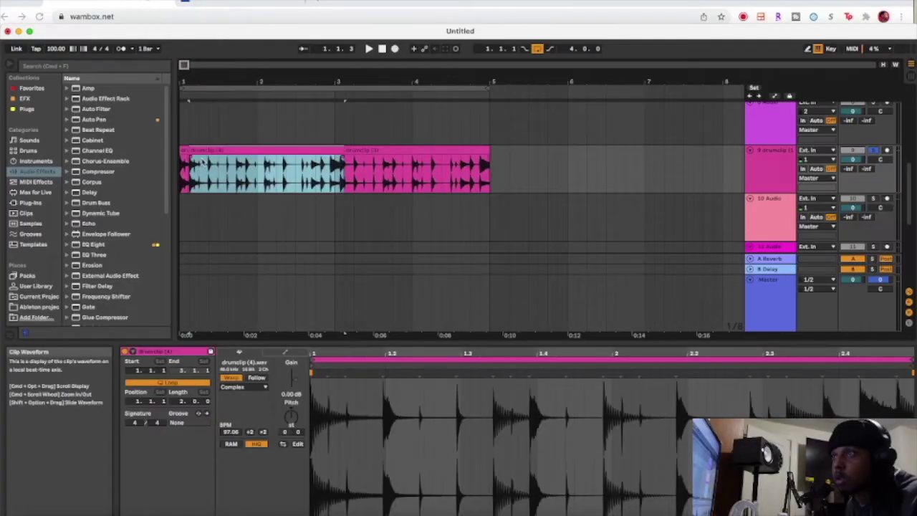
In Ableton Live, duplicate the drumclip (4) clip to fill bars 1 to 4 of track 9, and play it back.
key("super+d")
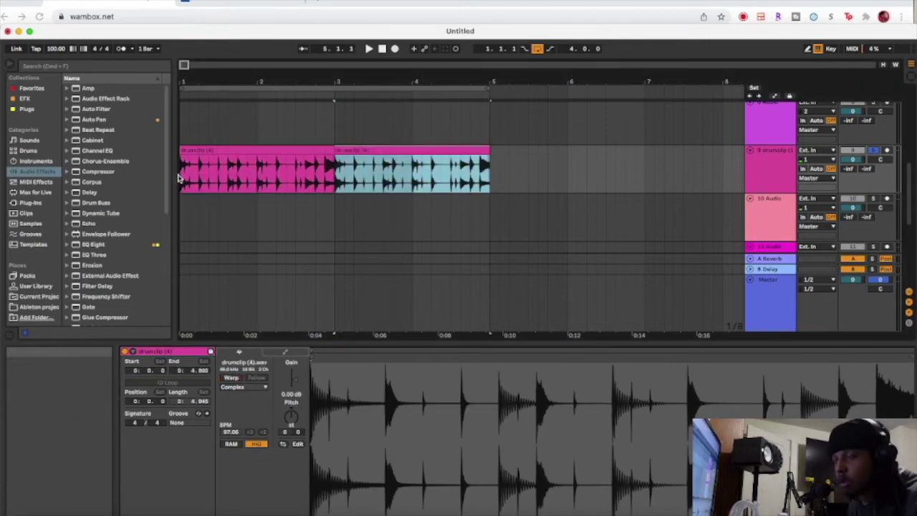
key("space")
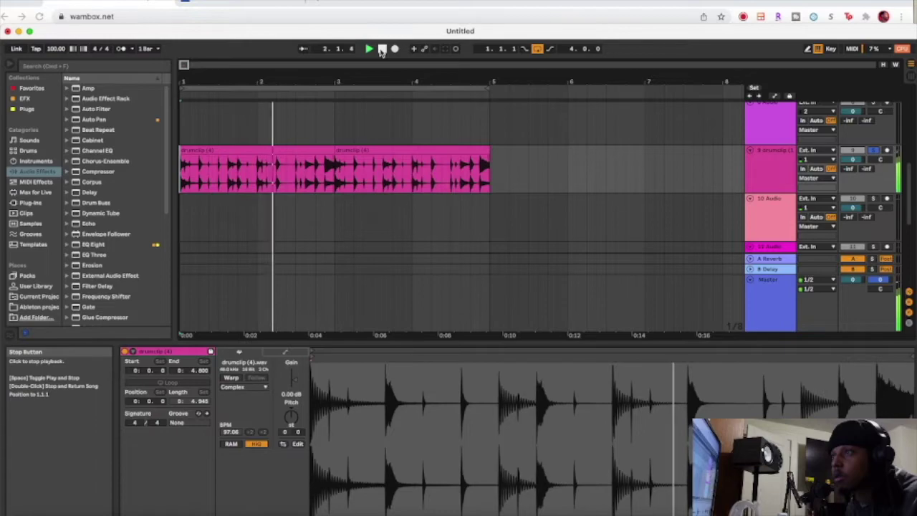
left_click(381, 49)
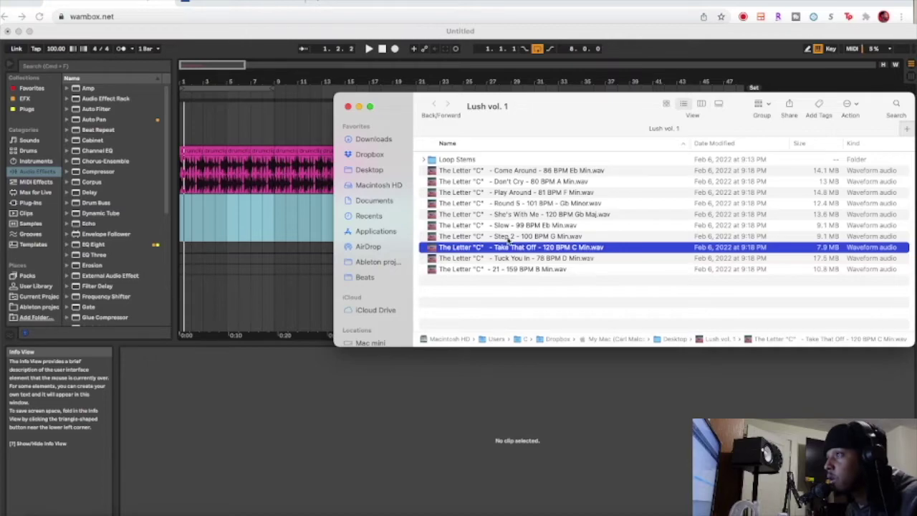
Place the "Take That Off - 120 BPM C Min" WAV from Lush vol. 1 at bar 1 of track 10 and extend the loop to 16 bars.
left_click_drag(504, 249, 266, 222)
left_click_drag(333, 206, 240, 208)
key("space")
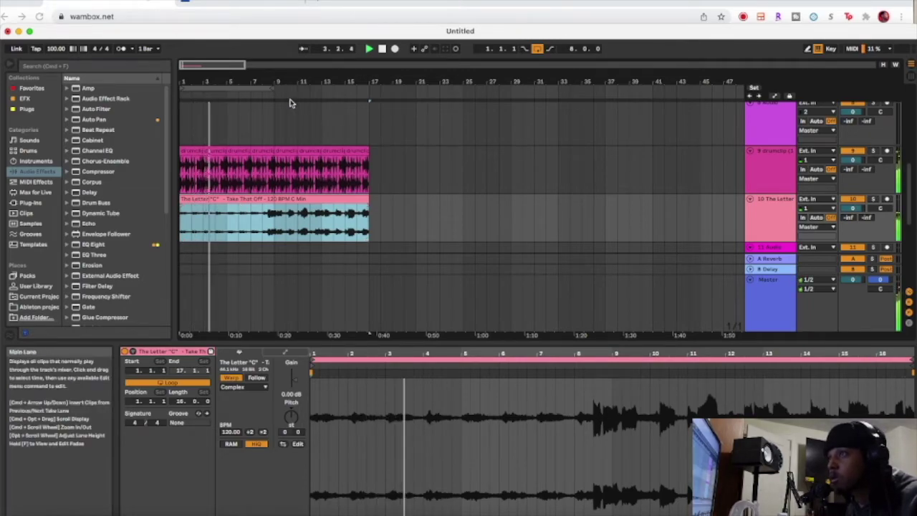
left_click_drag(277, 89, 363, 96)
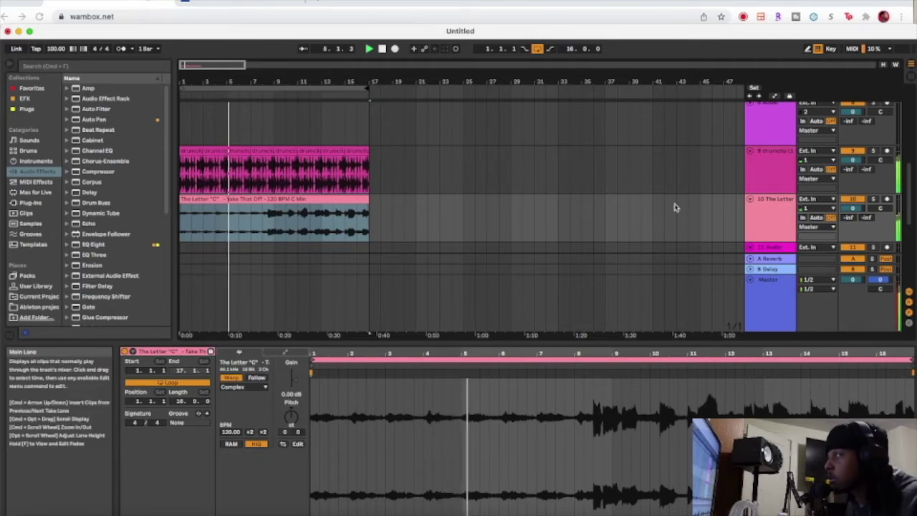
Show the audio effects area of track 10 while the drums and sample play together, and stop playback.
left_click(733, 219)
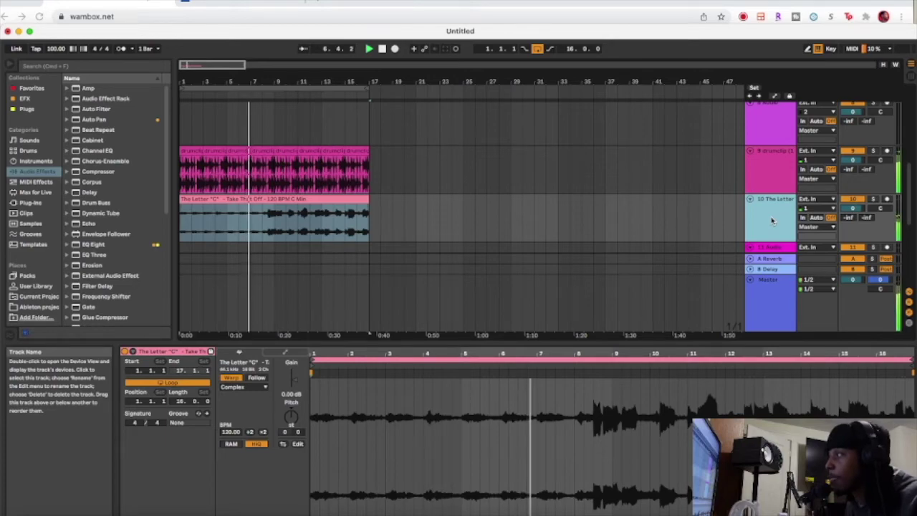
key("super+t")
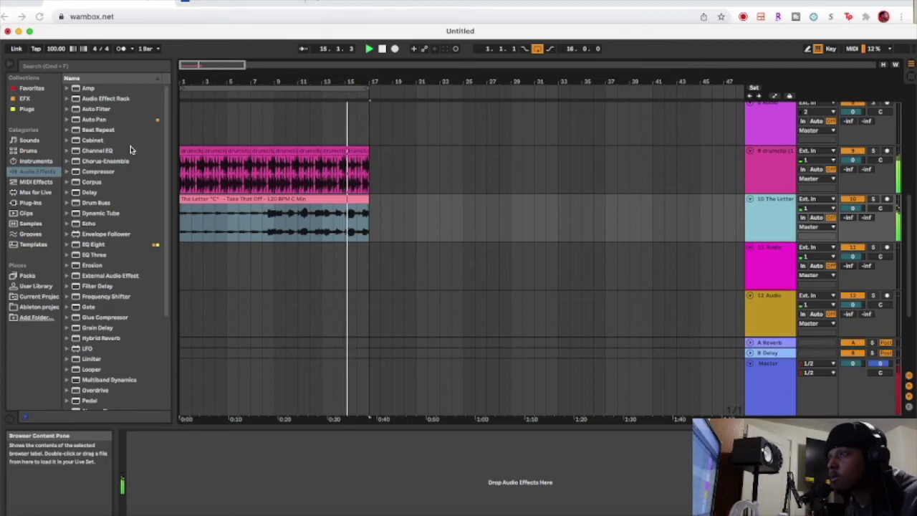
left_click(213, 200)
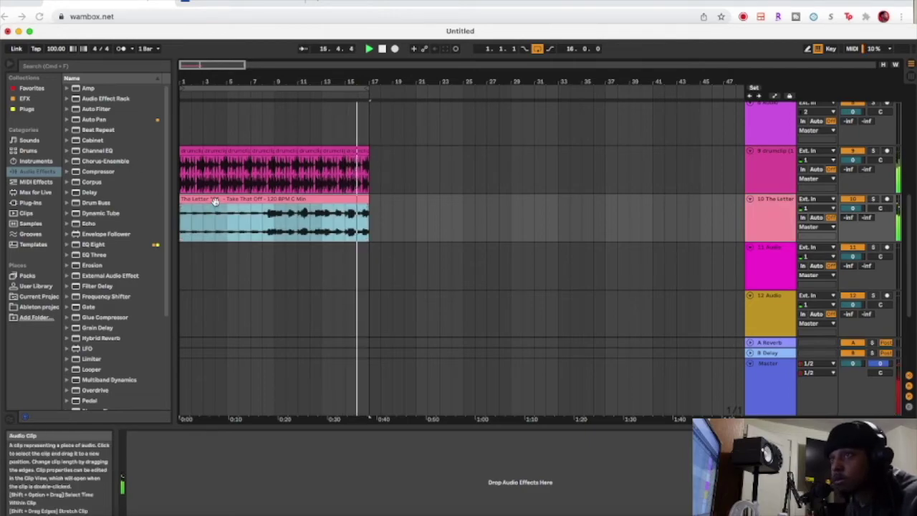
key("space")
left_click(392, 70)
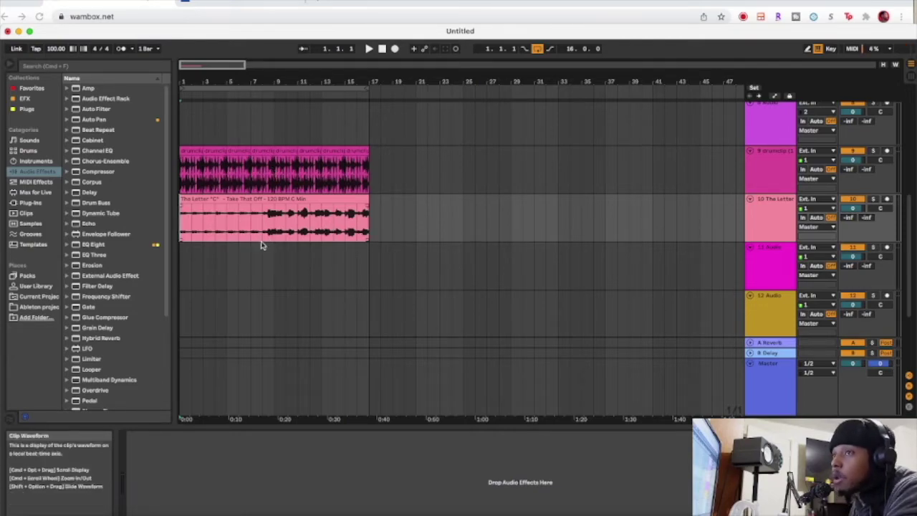
Transpose the Take That Off clip by -3 semitones and play the arrangement from the start.
double_click(279, 219)
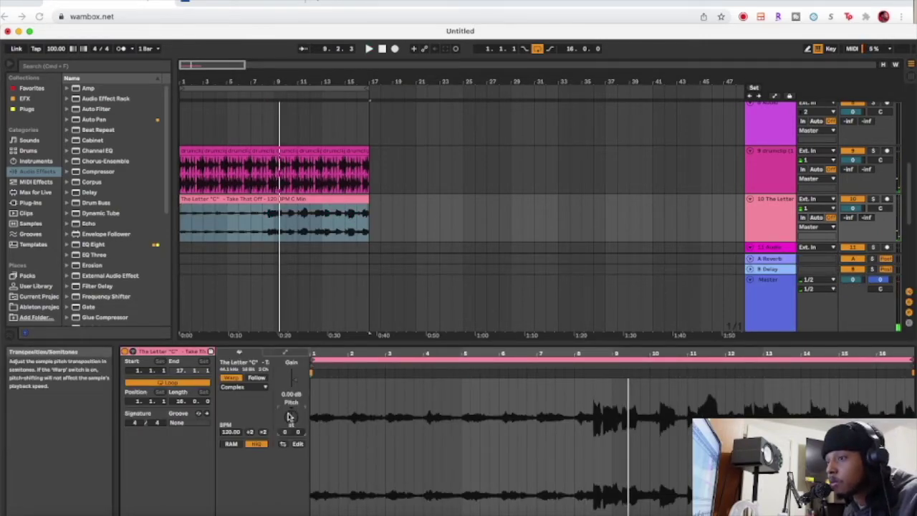
key("space")
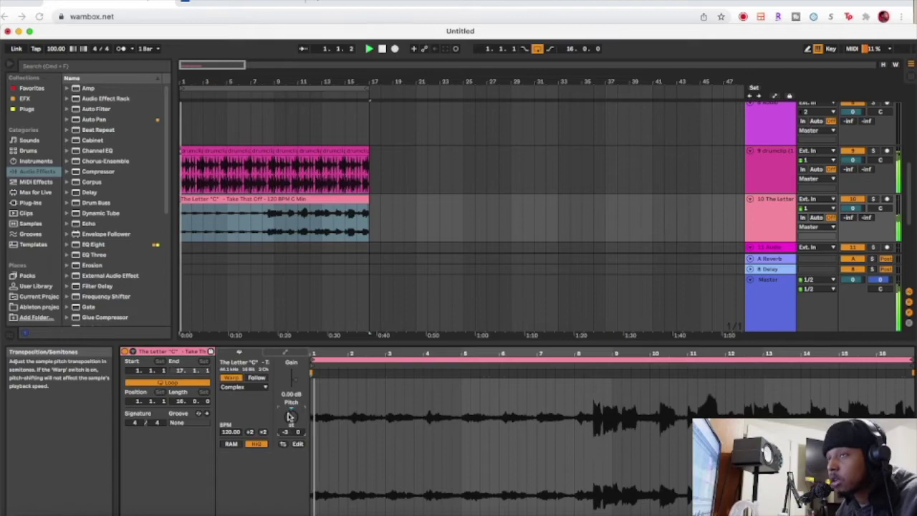